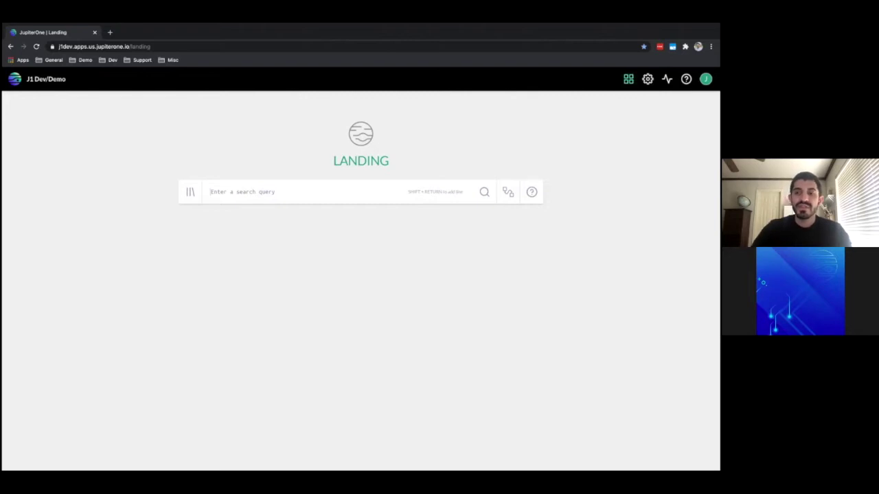
# Open the Vulnerability Reporting board in Insights
pyautogui.click(628, 79)
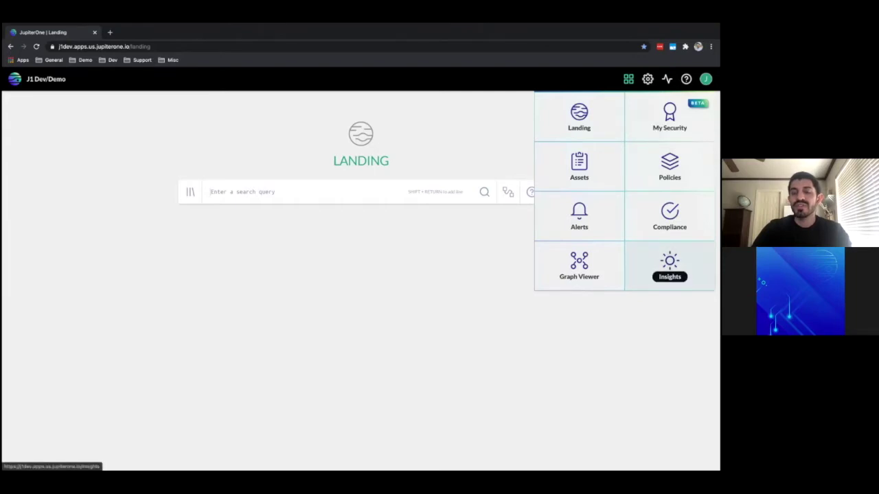
pyautogui.click(670, 264)
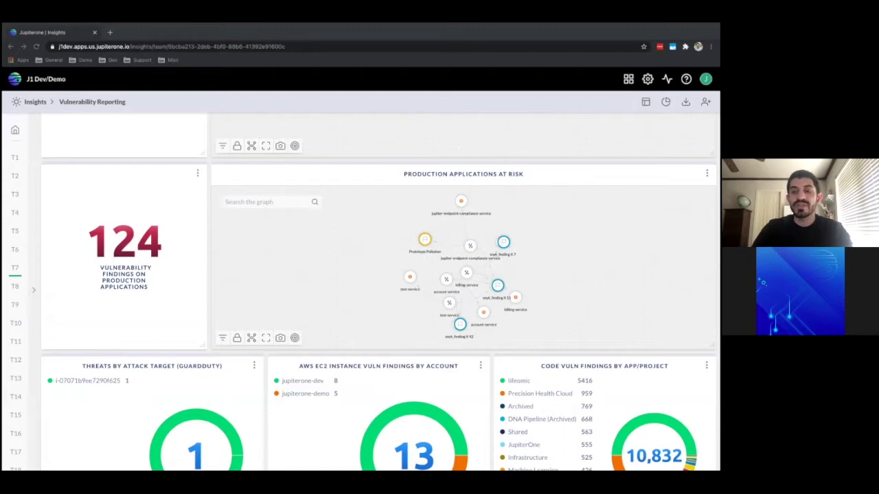
# Inspect the properties of the billing-service code repo in the Production Applications At Risk graph, and close its details
pyautogui.click(467, 273)
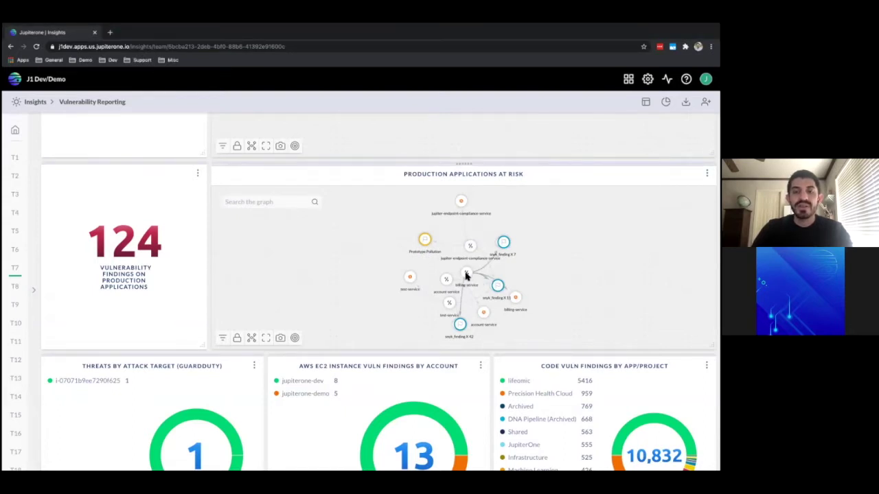
pyautogui.click(466, 274)
pyautogui.click(450, 254)
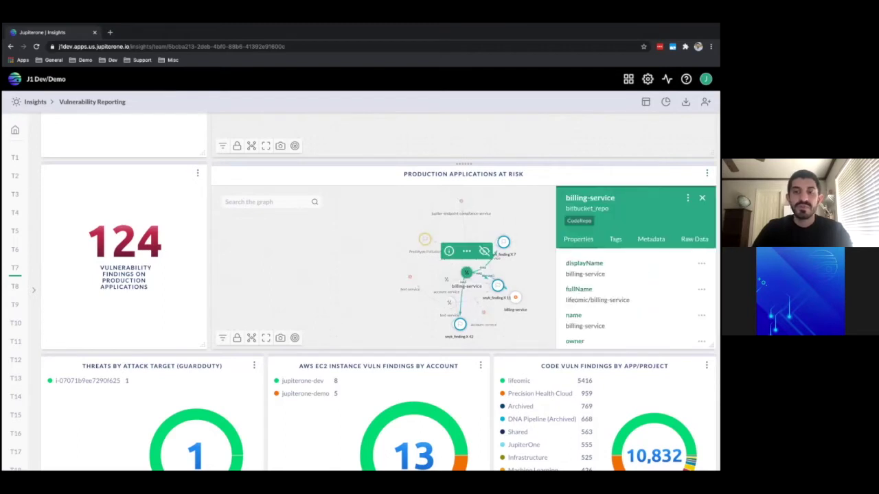
pyautogui.click(702, 198)
pyautogui.click(532, 256)
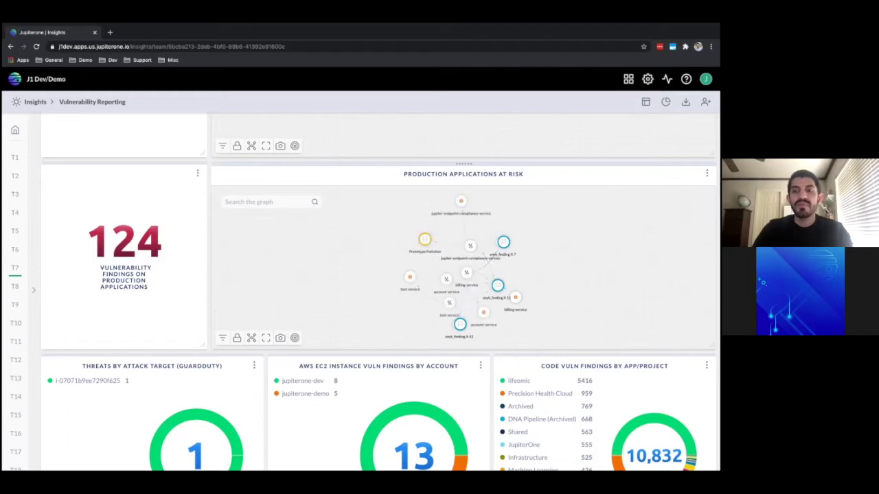
# Add "with severity!=('low' AND 'informational' AND 'none')" after "Find Finding" in the Production Applications At Risk chart query and save it
pyautogui.click(706, 174)
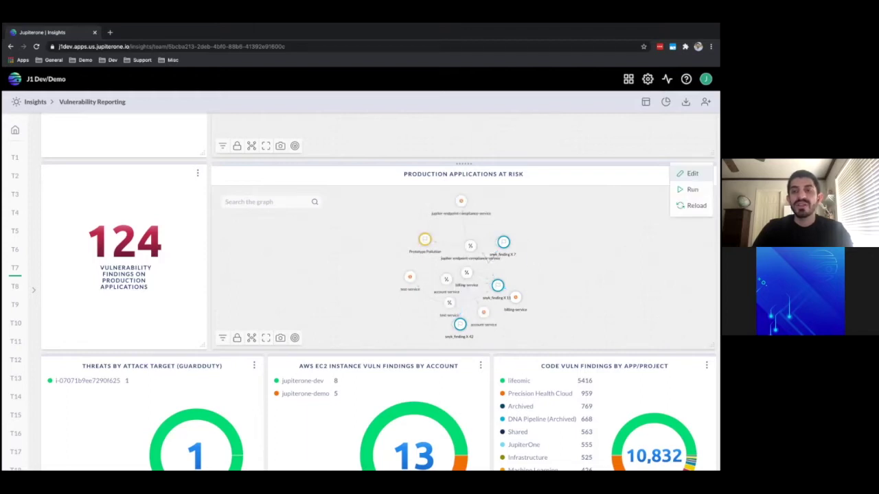
pyautogui.click(690, 174)
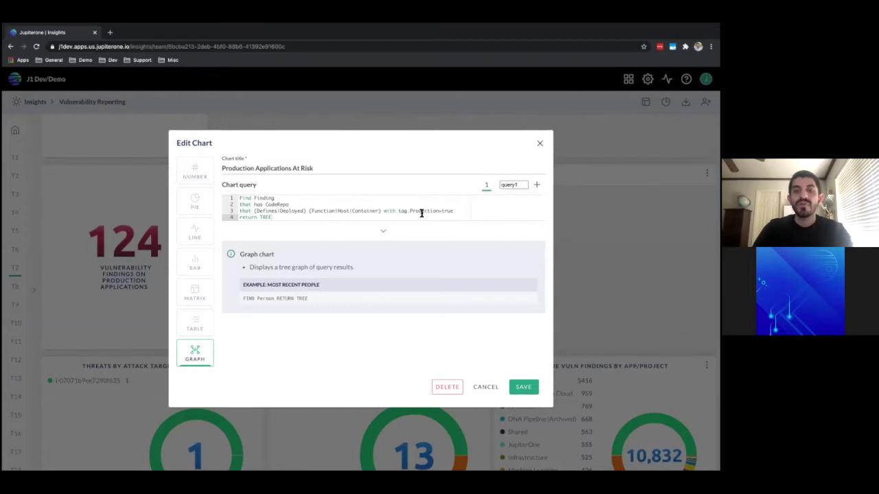
pyautogui.click(287, 199)
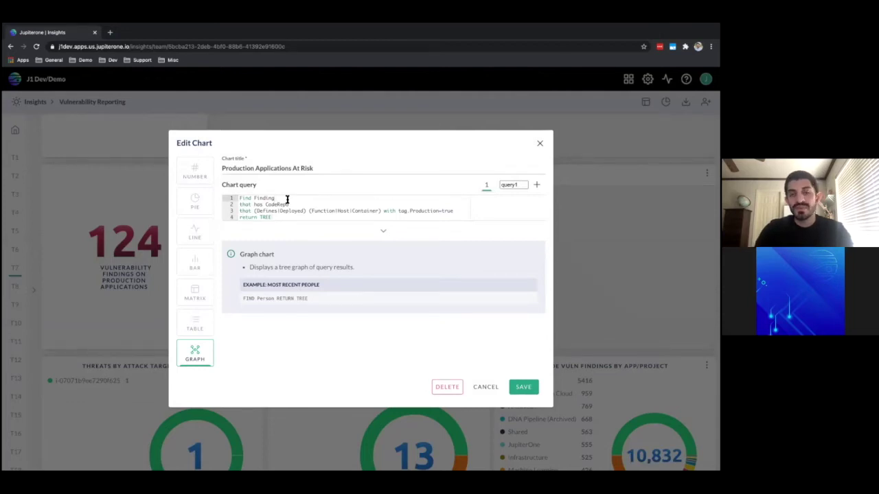
pyautogui.write('with severity')
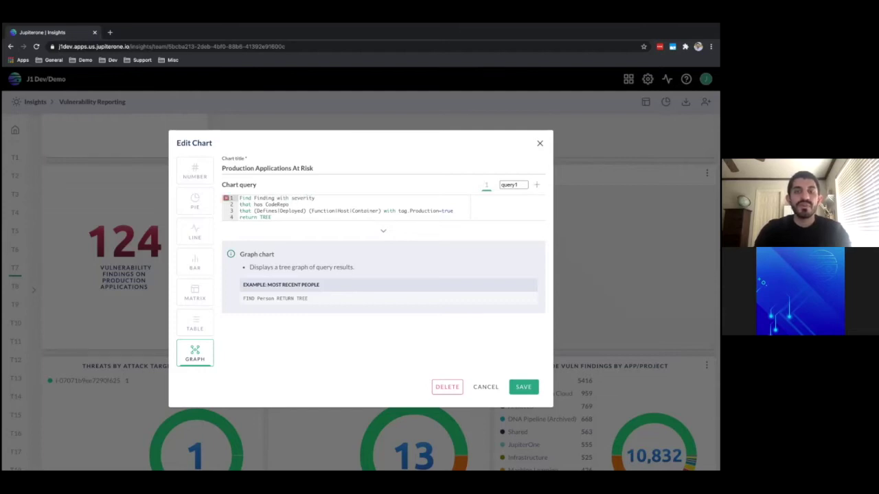
pyautogui.write('!=')
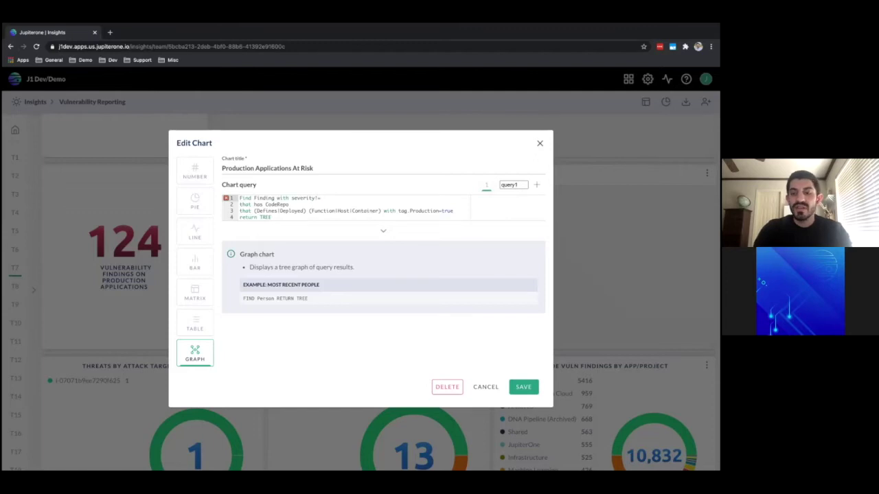
pyautogui.write("['low")
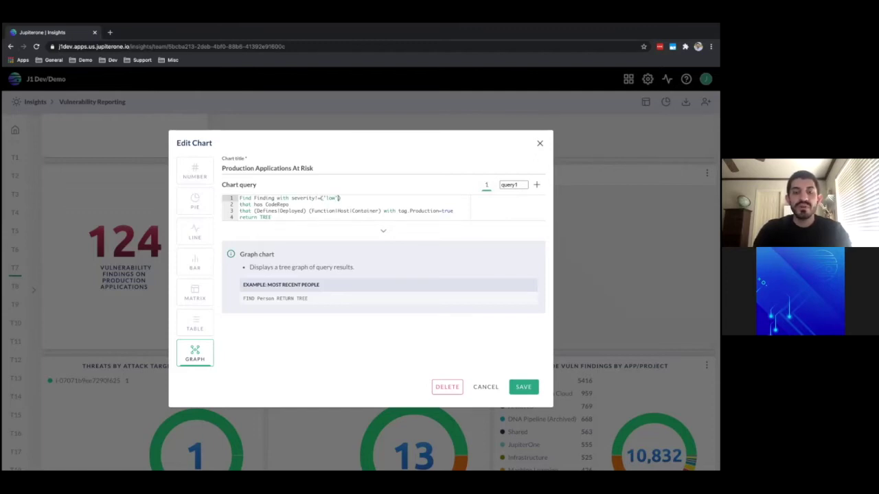
pyautogui.write("' AND 'informa")
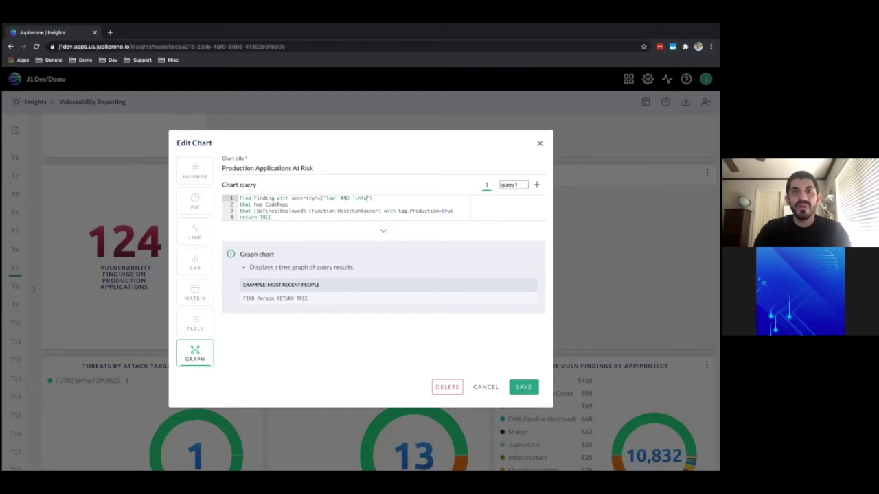
pyautogui.write("tional'")
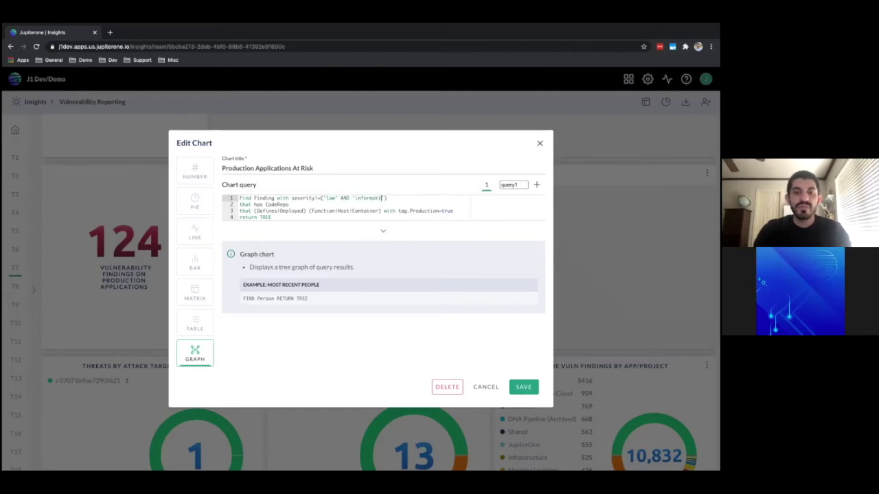
pyautogui.write(' AND ')
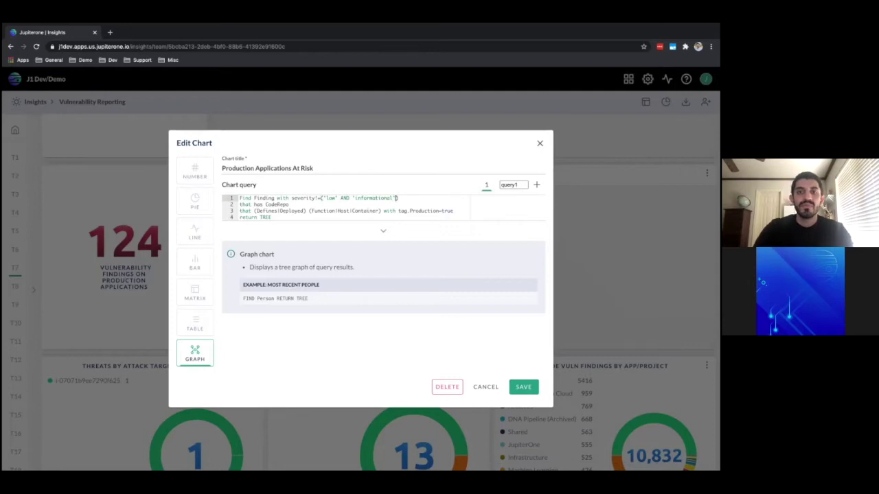
pyautogui.write("'none'")
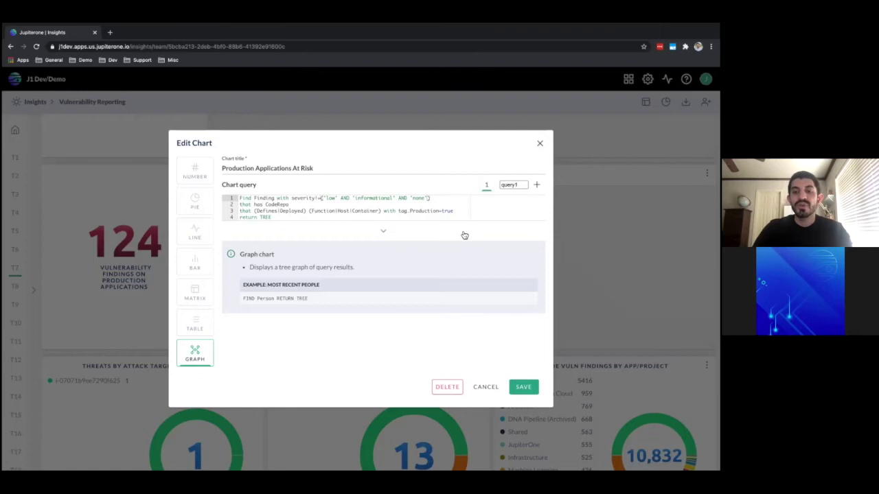
pyautogui.click(522, 387)
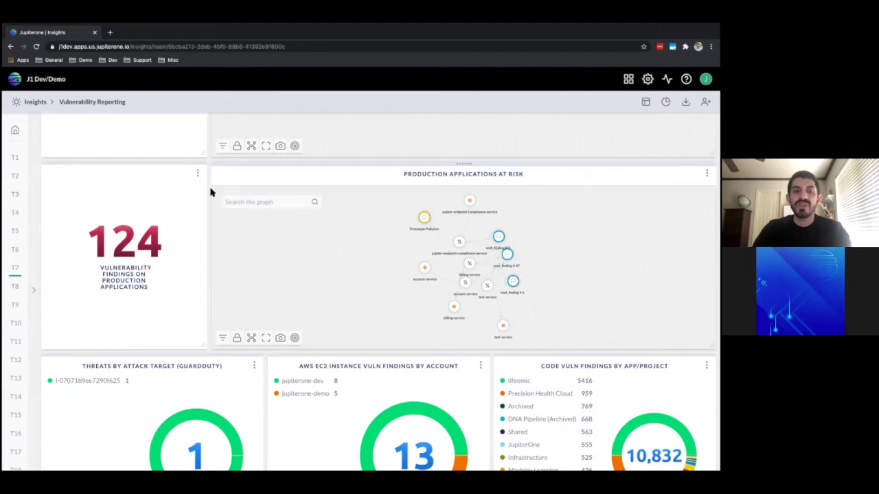
# Switch to the User Endpoints team board and look over its device charts
pyautogui.click(32, 292)
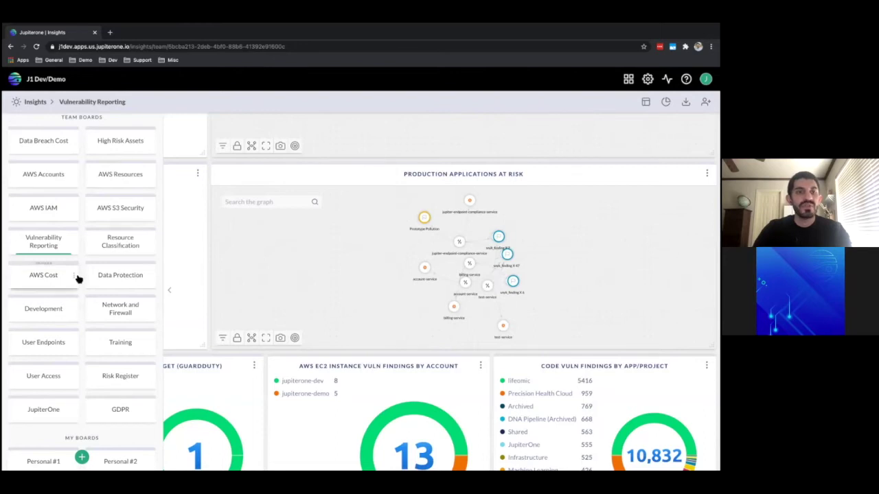
pyautogui.click(55, 345)
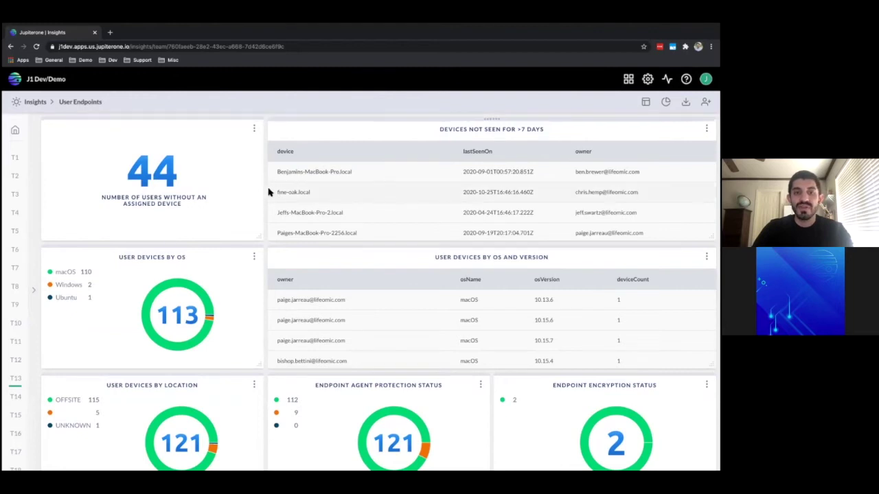
pyautogui.scroll(-1, 412, 165)
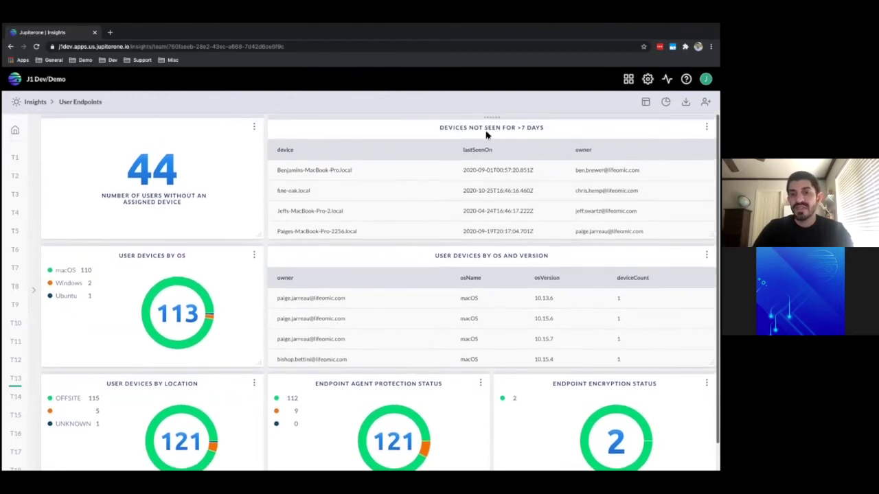
pyautogui.scroll(-1, 263, 245)
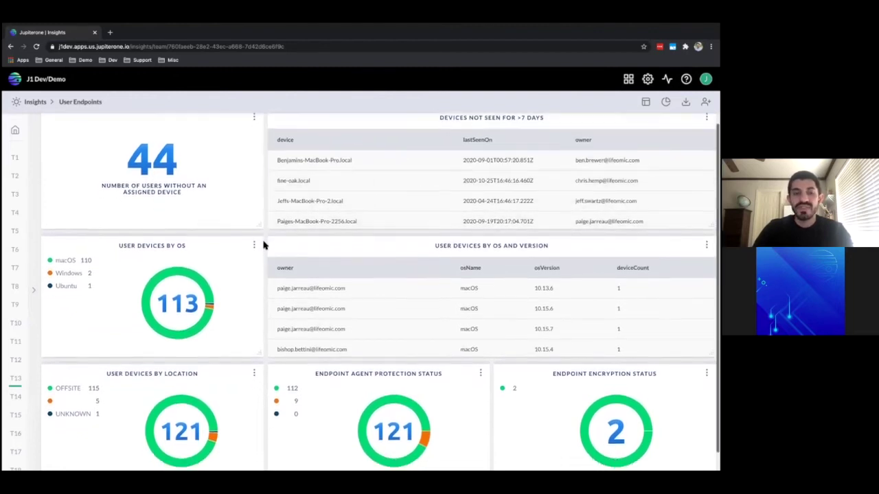
pyautogui.scroll(-2, 263, 245)
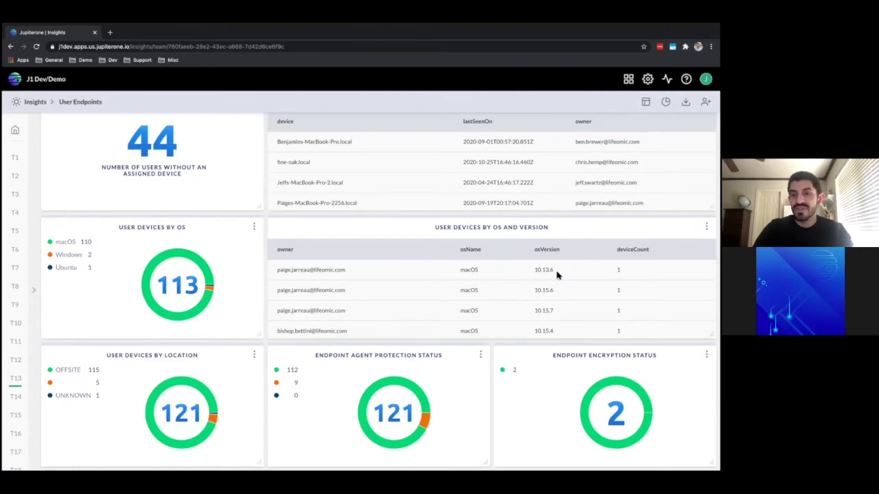
# Remove the "d.owner as owner," line from the User Devices by OS and Version chart query and save the chart
pyautogui.click(706, 227)
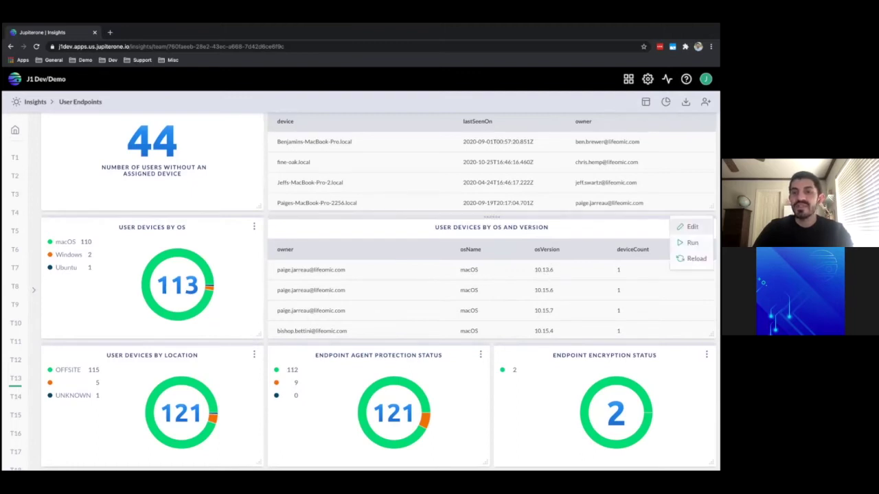
pyautogui.click(691, 227)
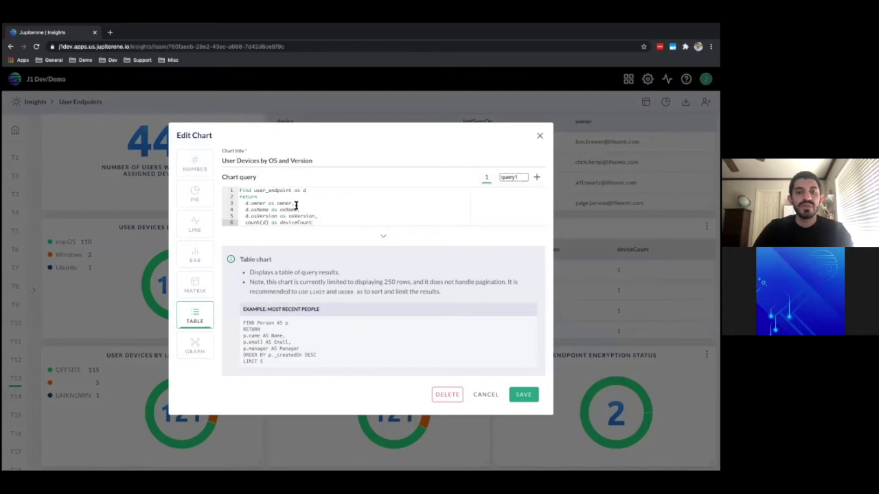
pyautogui.moveTo(296, 206); pyautogui.dragTo(239, 205)
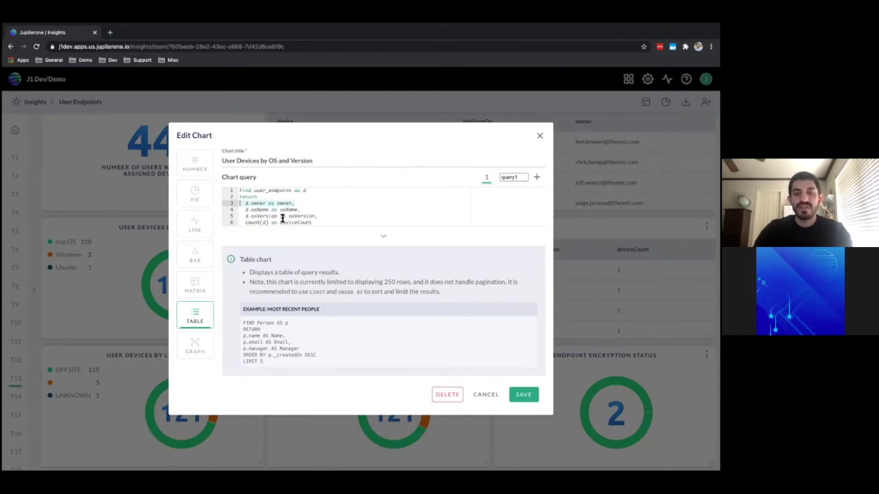
pyautogui.press('BackSpace')
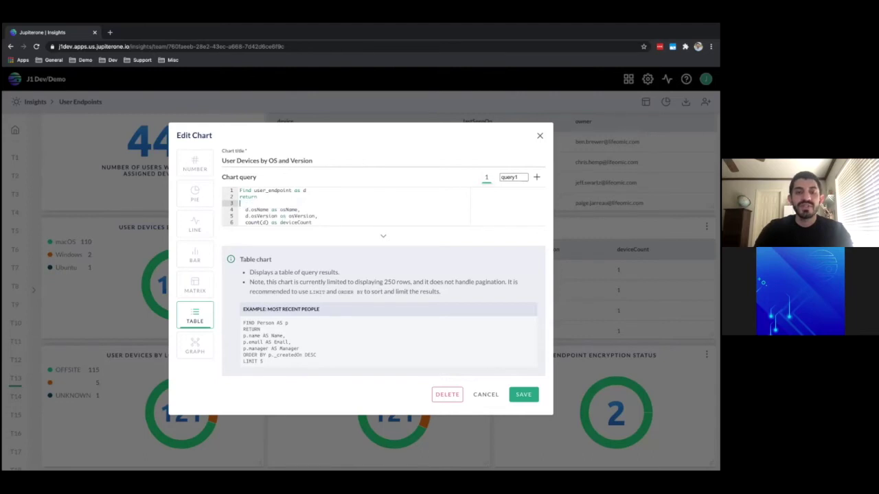
pyautogui.press('BackSpace')
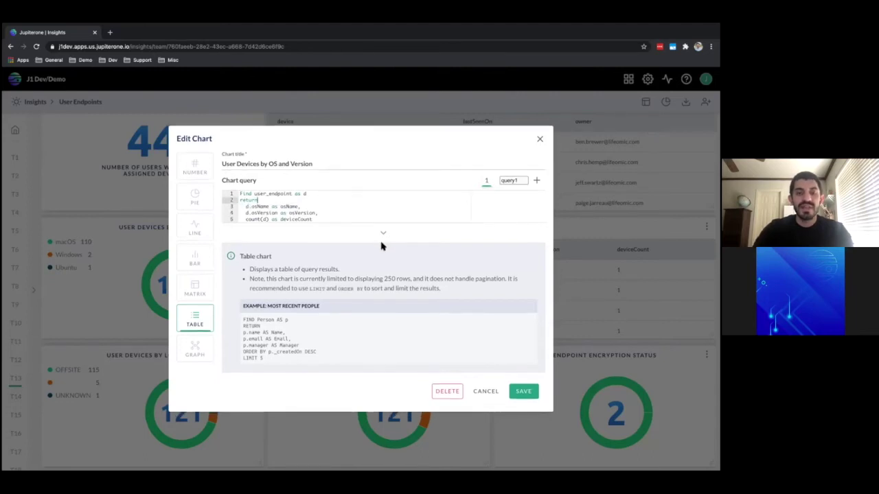
pyautogui.click(520, 392)
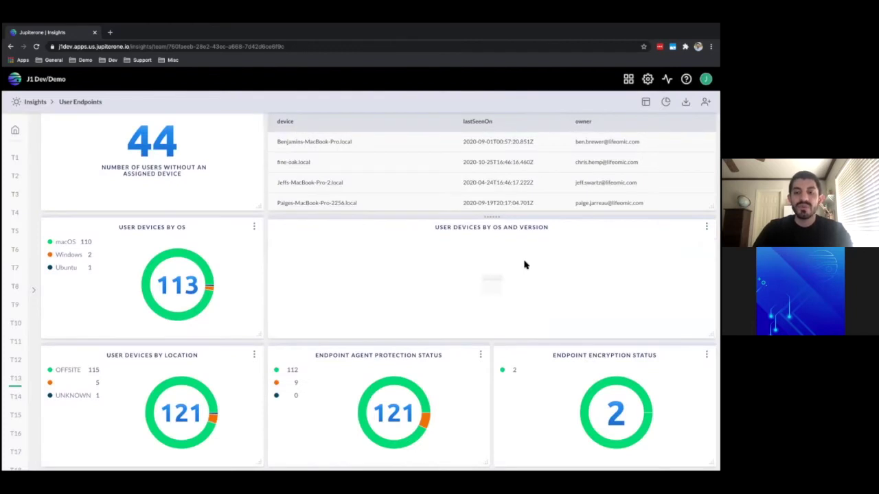
pyautogui.scroll(1, 529, 277)
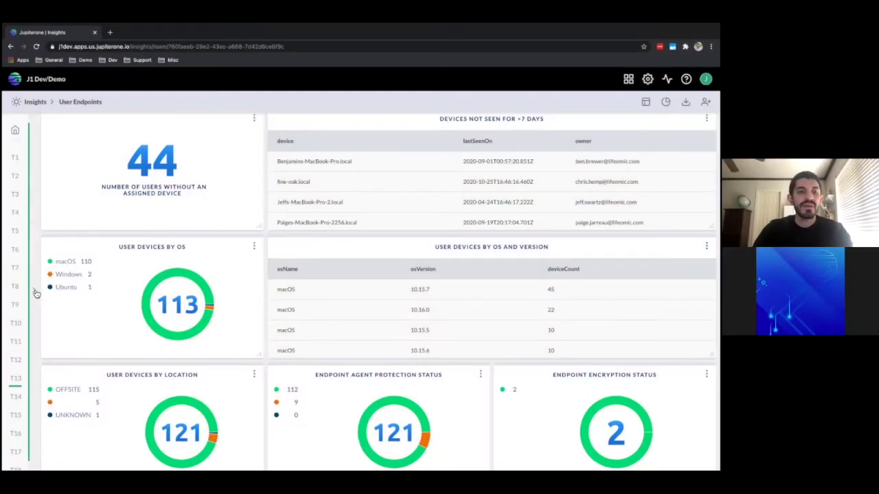
# Switch to the Development team board and look over its pull request charts
pyautogui.moveTo(35, 291)
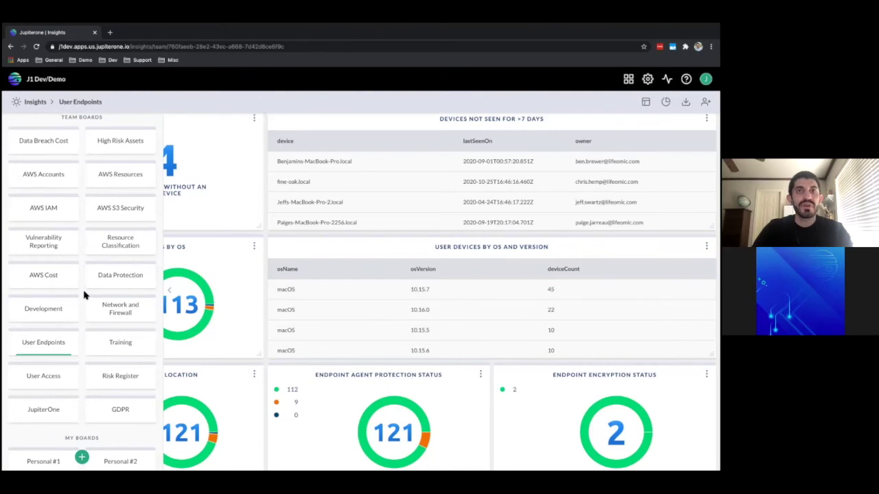
pyautogui.click(48, 313)
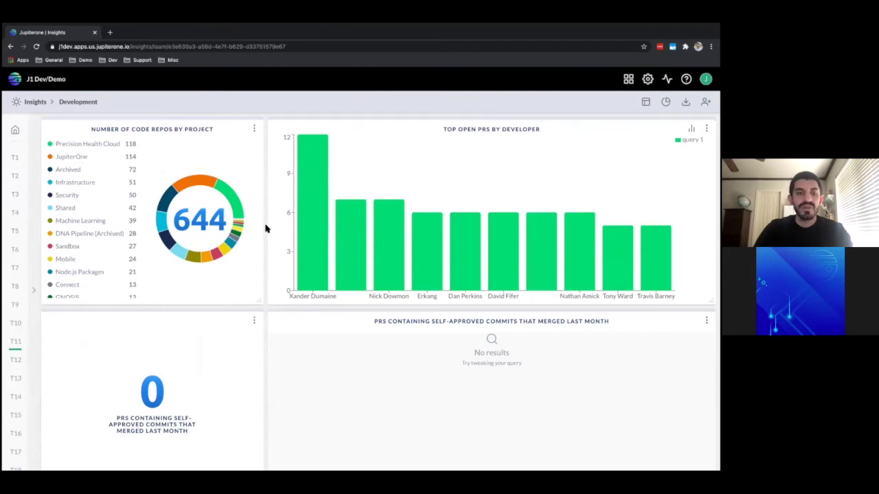
pyautogui.scroll(-3, 267, 227)
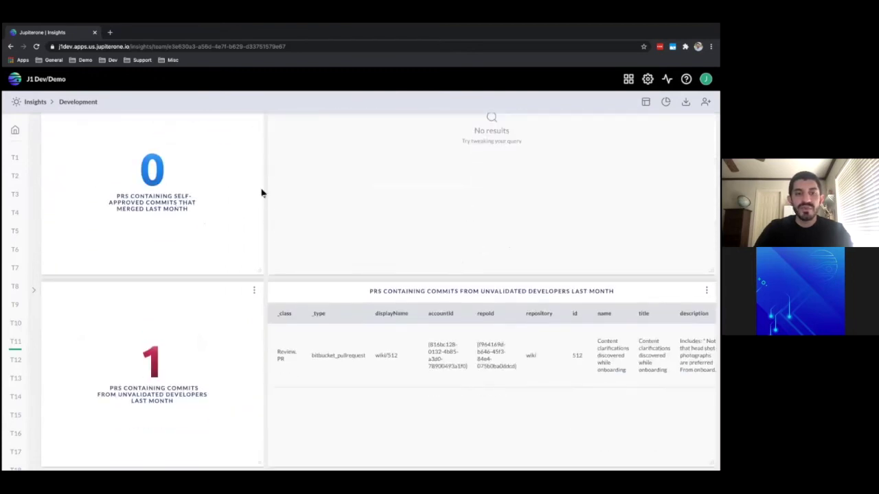
pyautogui.scroll(1, 267, 191)
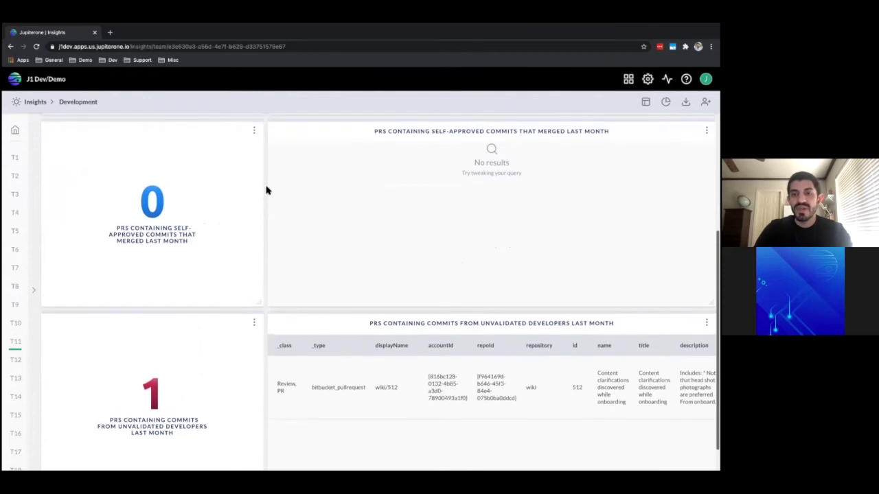
pyautogui.scroll(2, 267, 190)
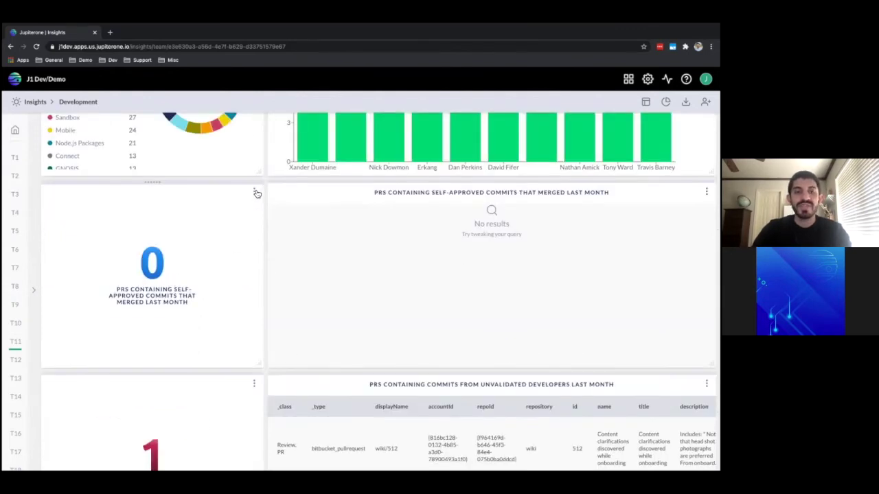
# Open the self-approved commits PR number chart for editing and set its blue colour range to Equal to 0
pyautogui.click(254, 193)
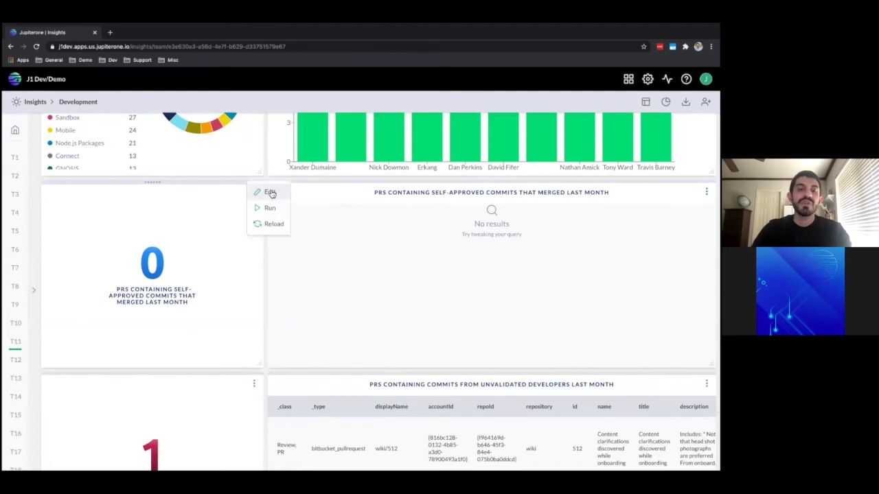
pyautogui.click(268, 194)
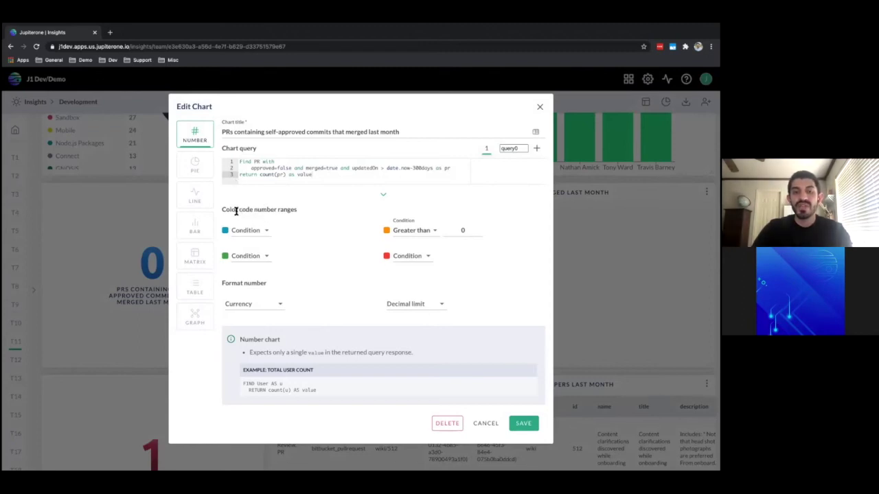
pyautogui.click(267, 232)
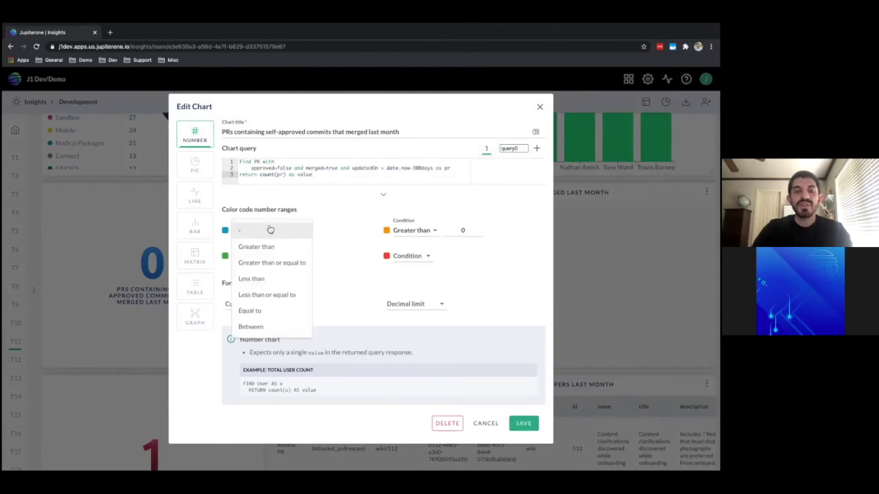
pyautogui.click(279, 226)
pyautogui.click(265, 234)
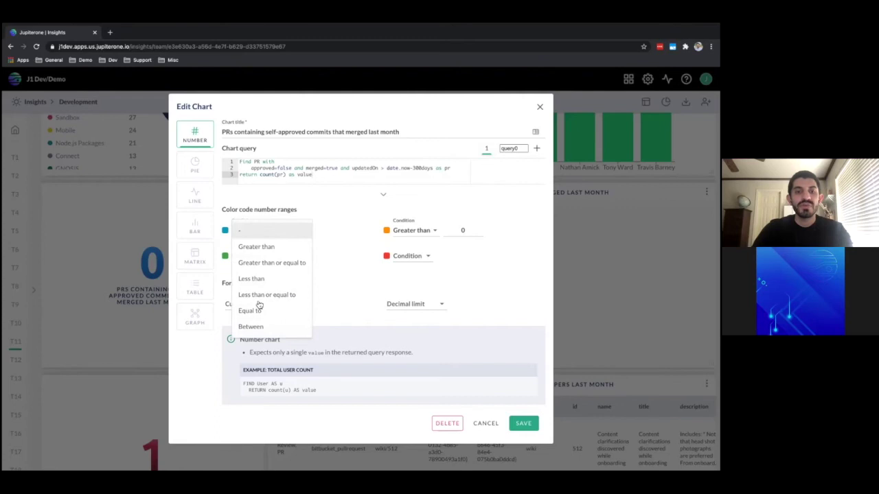
pyautogui.click(251, 311)
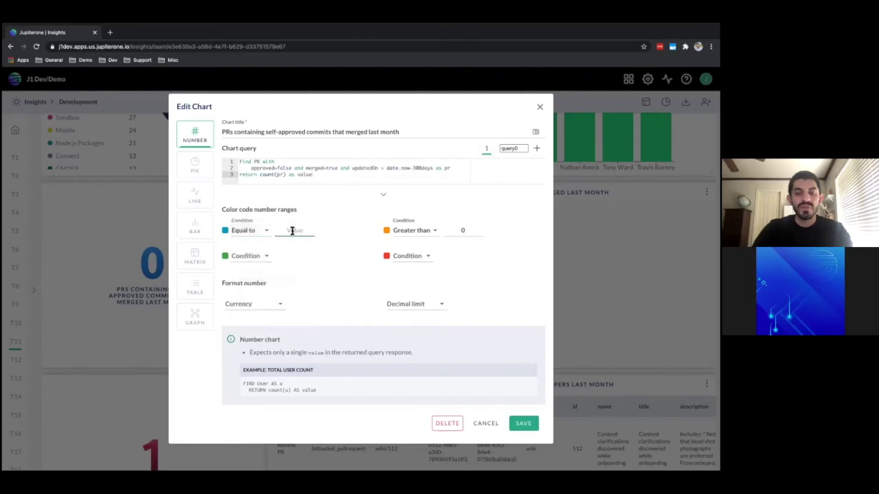
pyautogui.click(292, 232)
pyautogui.write('0')
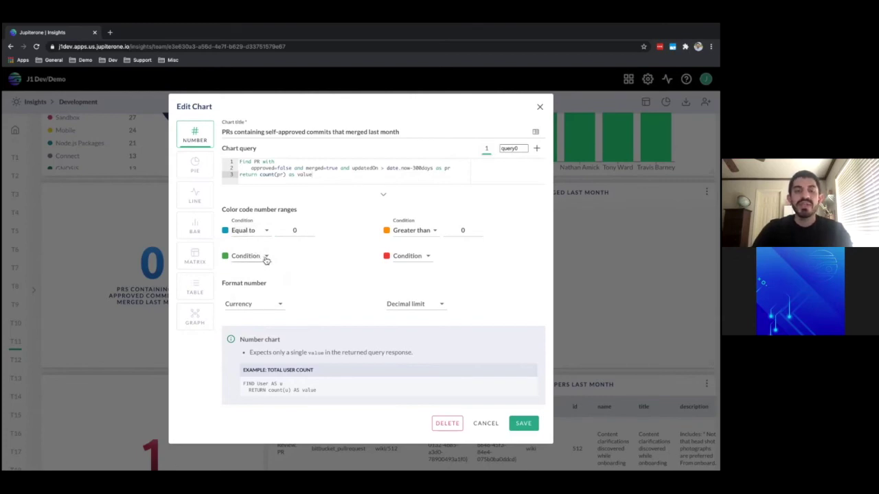
# Set the green number range's condition to Equal to 1
pyautogui.click(266, 258)
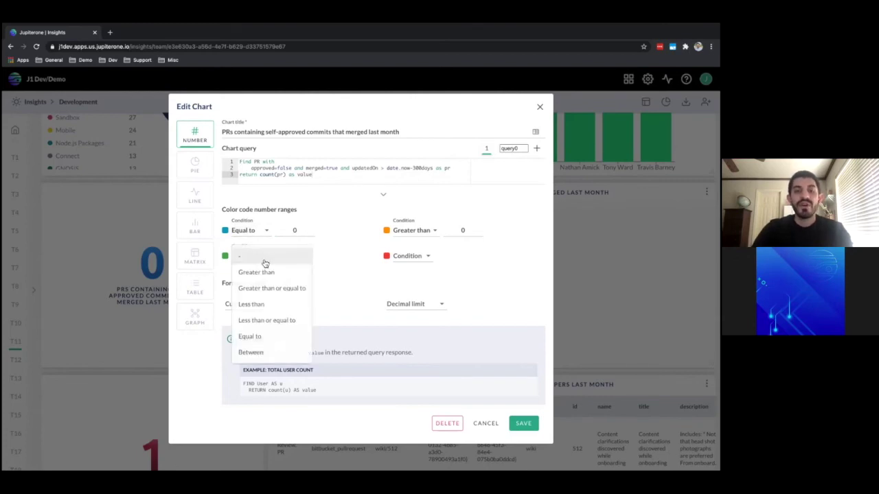
pyautogui.click(251, 336)
pyautogui.write('1')
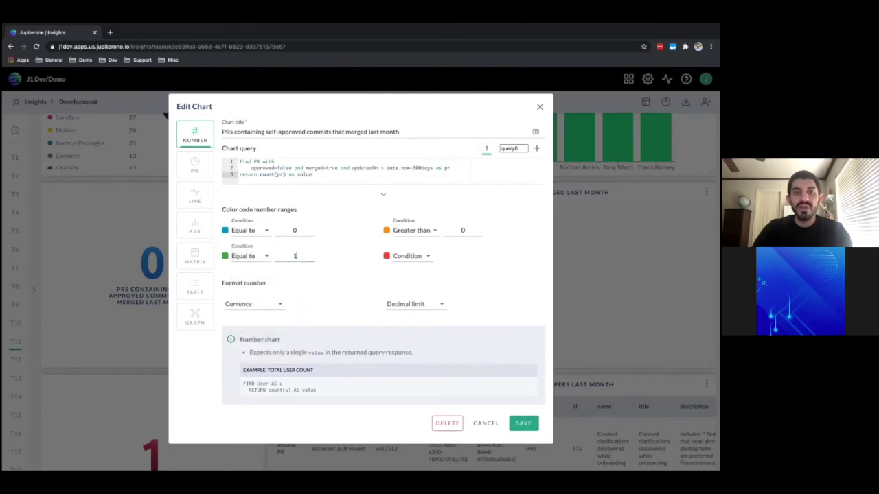
# Change the orange number range's condition to Between 1 and 5
pyautogui.click(432, 232)
pyautogui.click(409, 311)
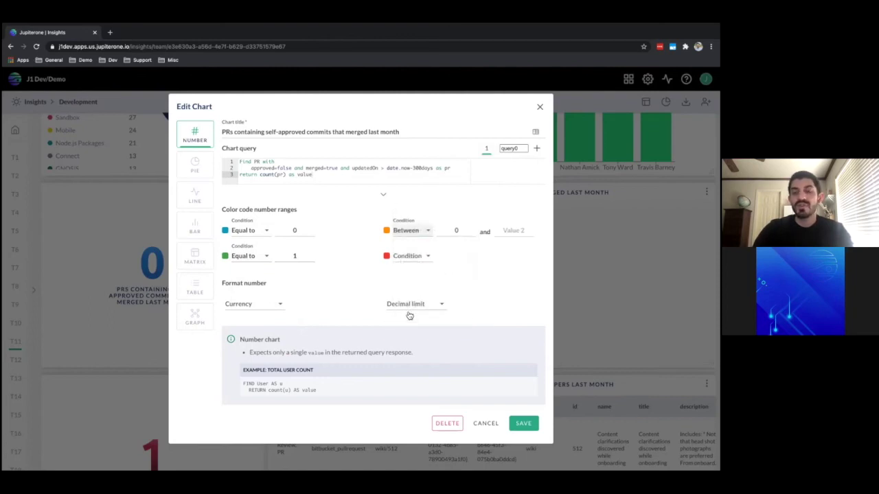
pyautogui.click(458, 231)
pyautogui.press('BackSpace')
pyautogui.write('1')
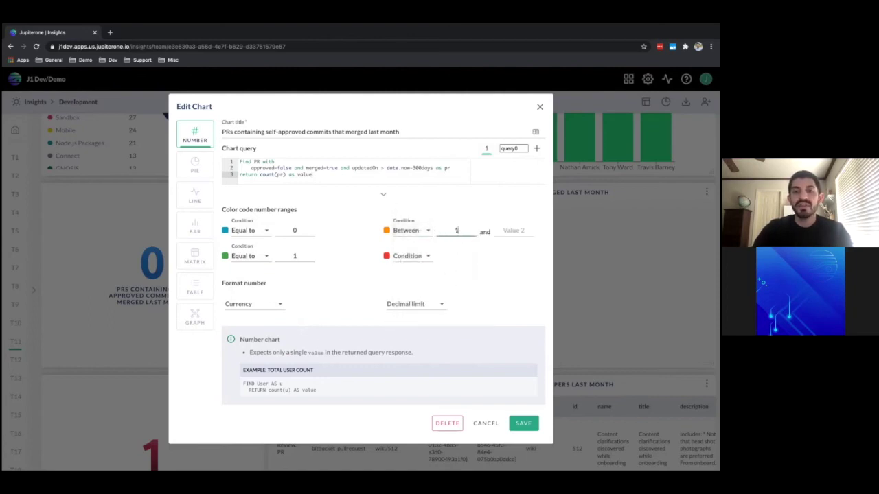
pyautogui.click(508, 231)
pyautogui.write('5')
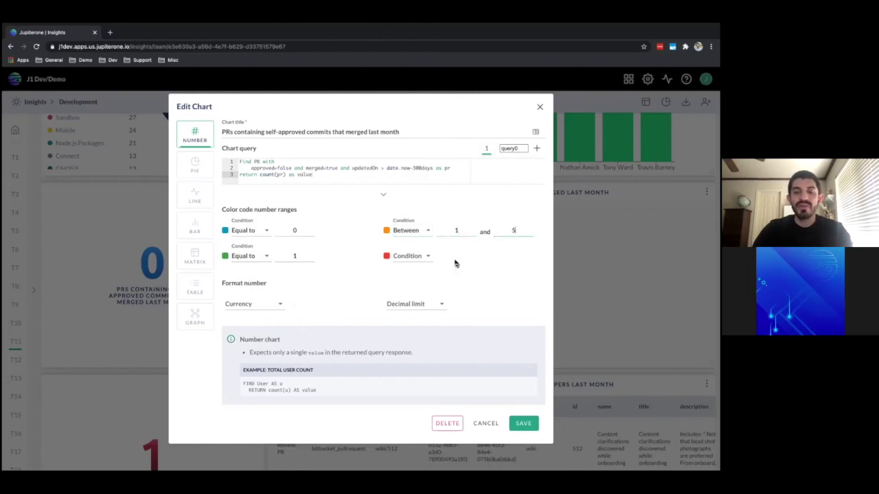
# Set the red number range's condition to Greater than or equal to 5
pyautogui.click(410, 257)
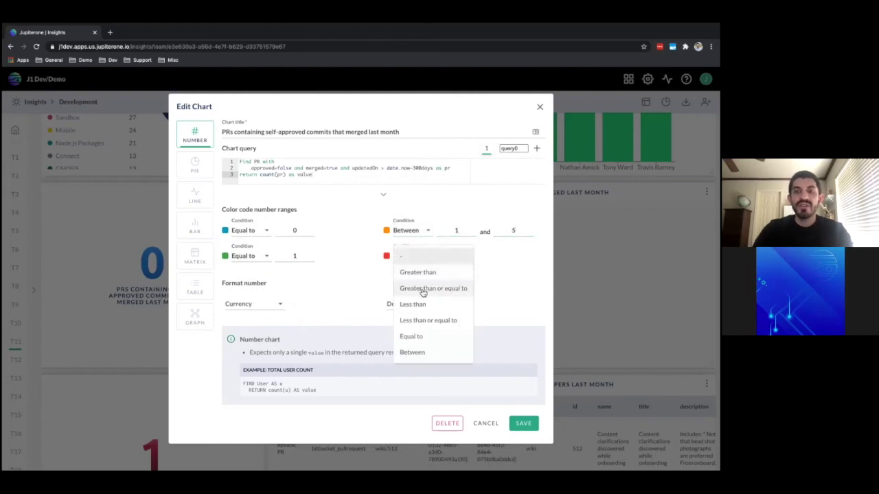
pyautogui.click(423, 289)
pyautogui.click(483, 258)
pyautogui.write('5')
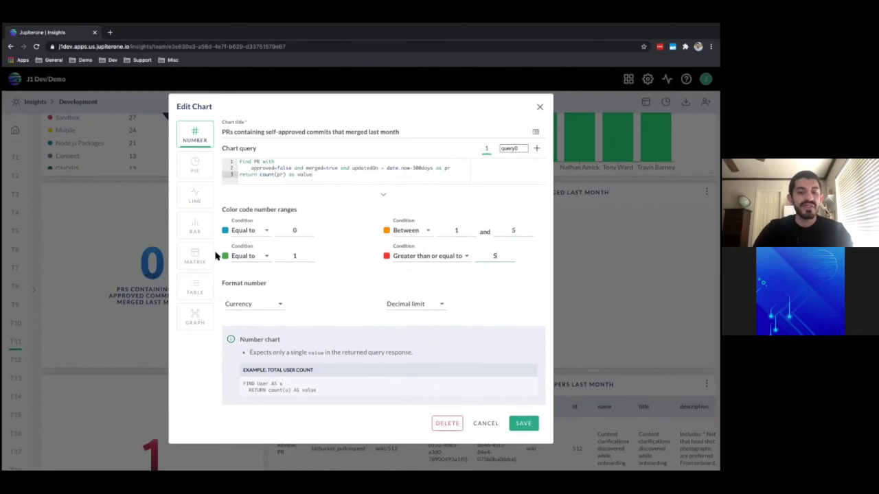
# Clear the blue range's condition and set the green range's value to 0, saving the chart
pyautogui.click(266, 231)
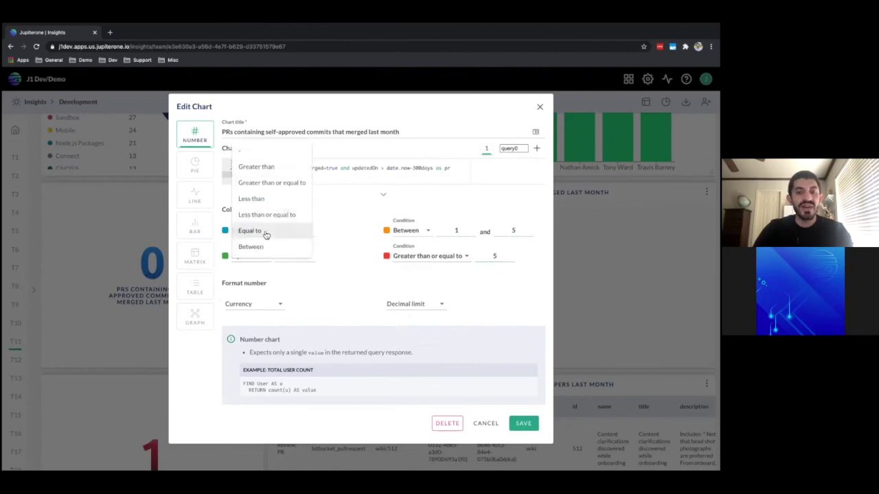
pyautogui.click(252, 155)
pyautogui.click(261, 256)
pyautogui.click(333, 245)
pyautogui.click(295, 255)
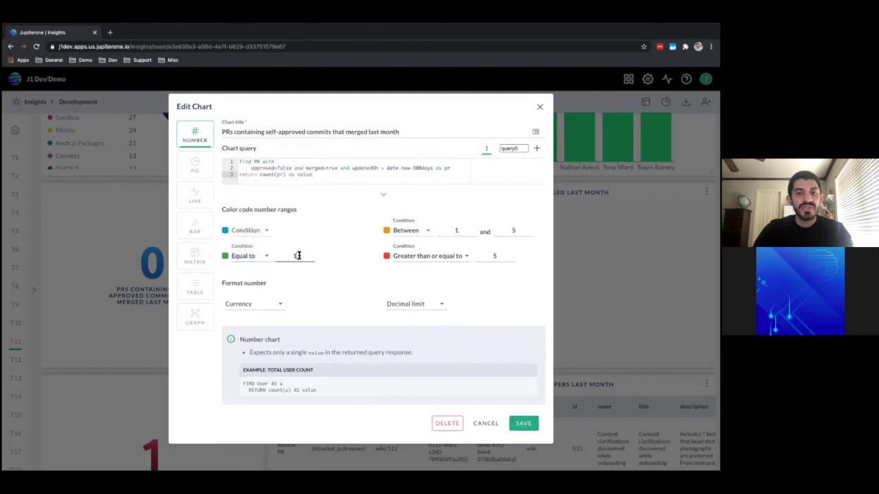
pyautogui.press('BackSpace')
pyautogui.write('0')
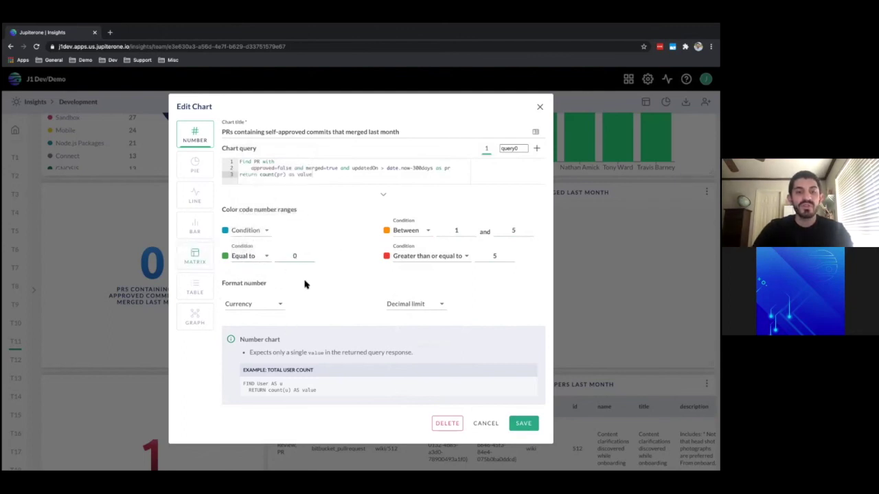
pyautogui.click(522, 425)
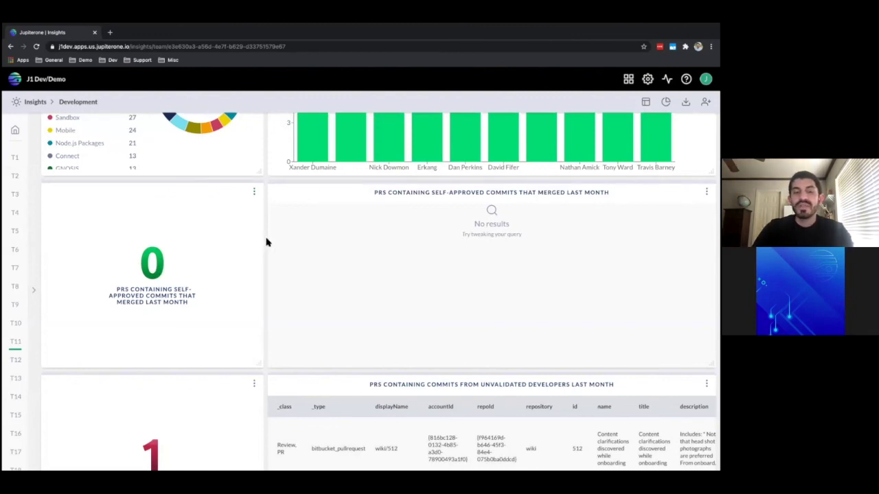
pyautogui.scroll(1, 266, 242)
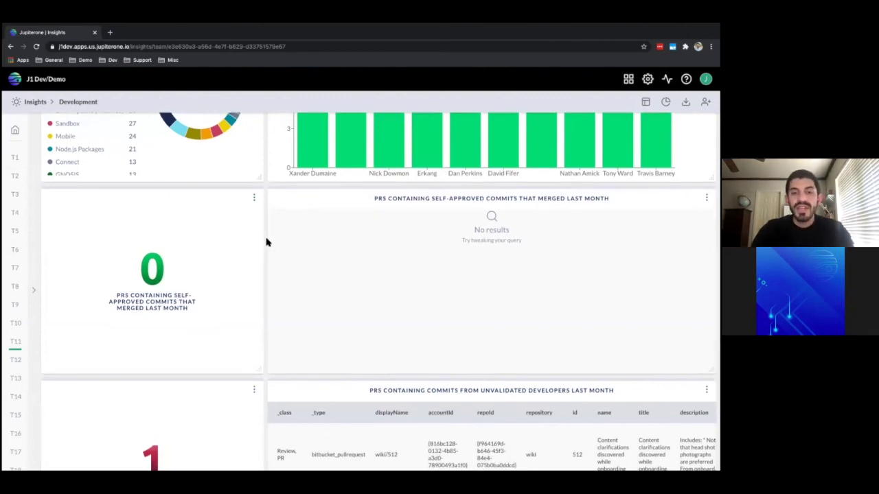